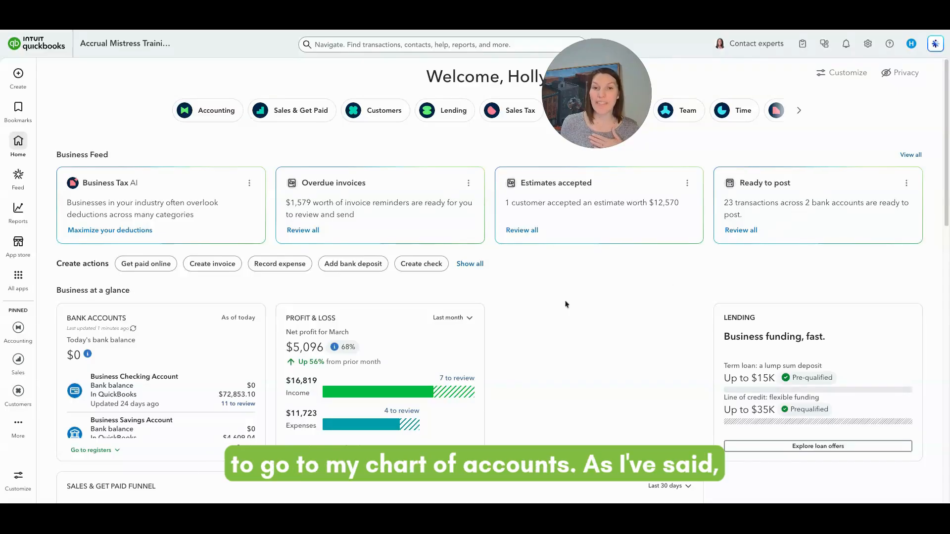
Open the chart of accounts from the accounting area and collapse the list of apps.
left_click(20, 110)
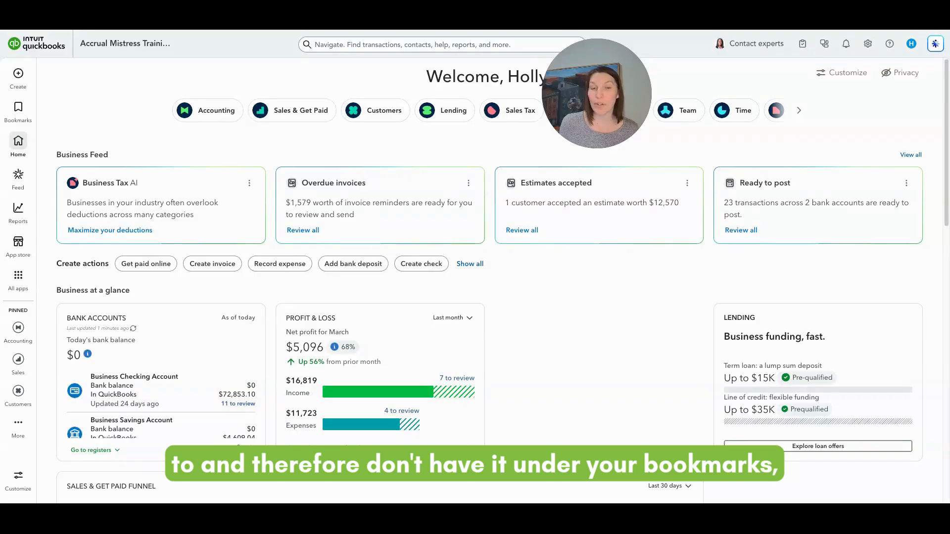
left_click(205, 121)
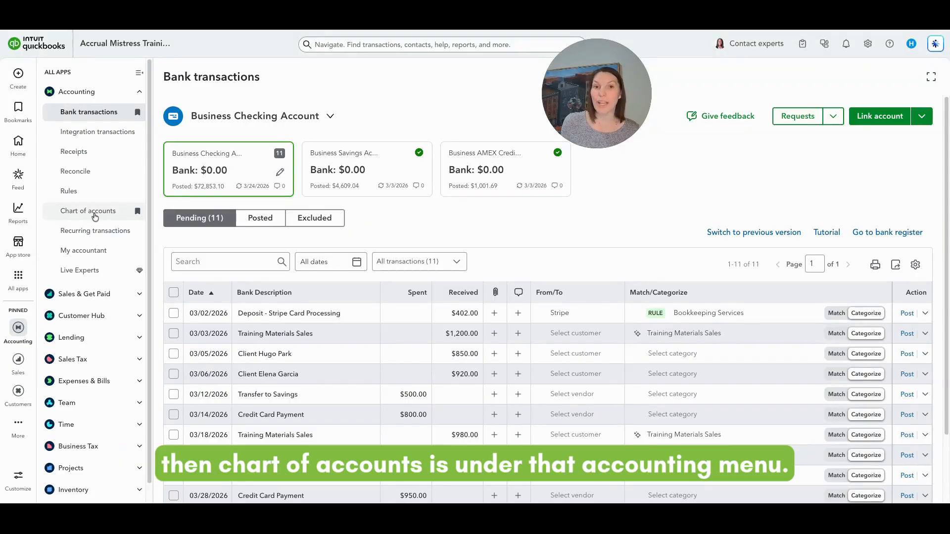
left_click(95, 213)
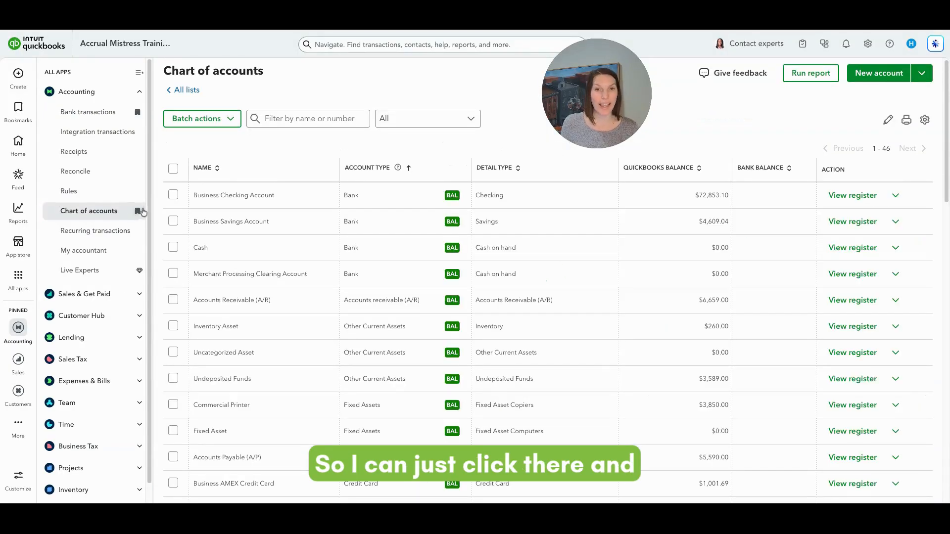
left_click(140, 73)
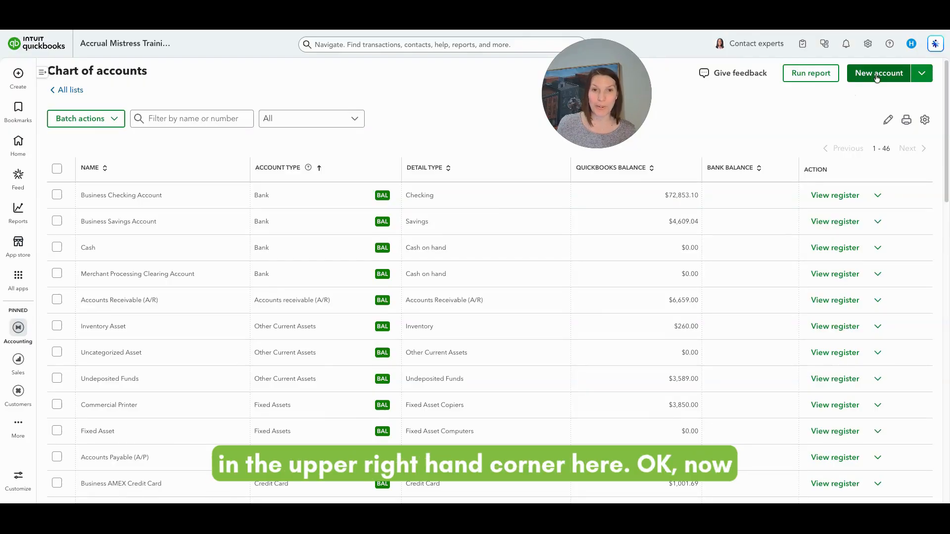
left_click(922, 77)
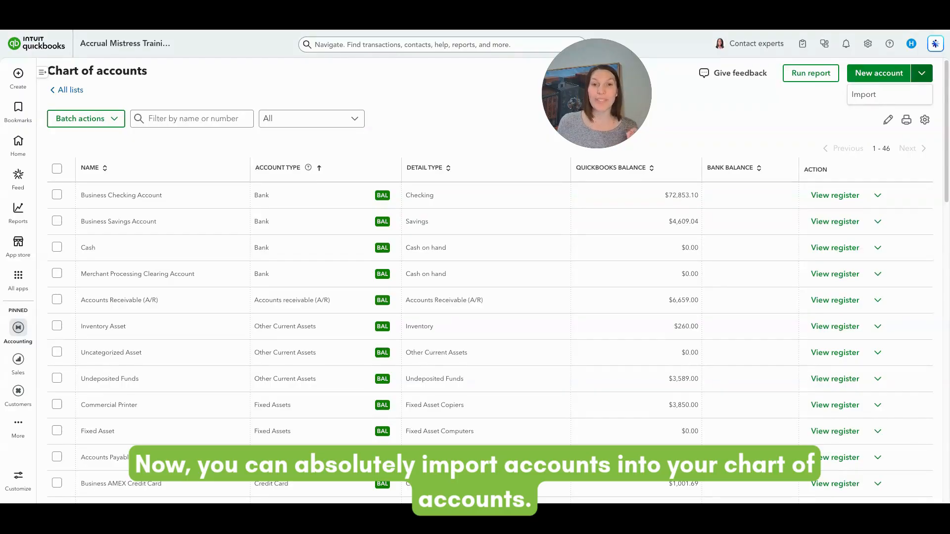
left_click(812, 116)
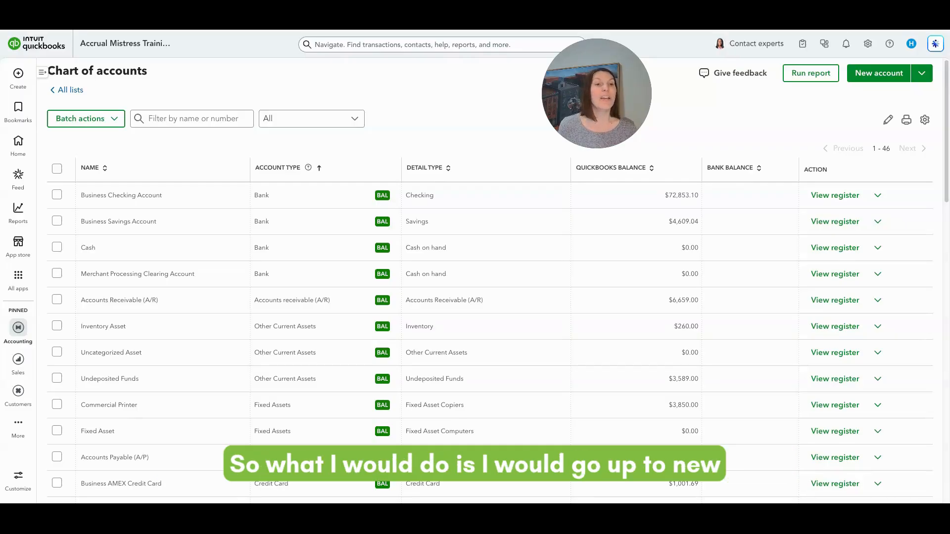
Start a new account in the chart of accounts and name it SBA Loan.
left_click(890, 79)
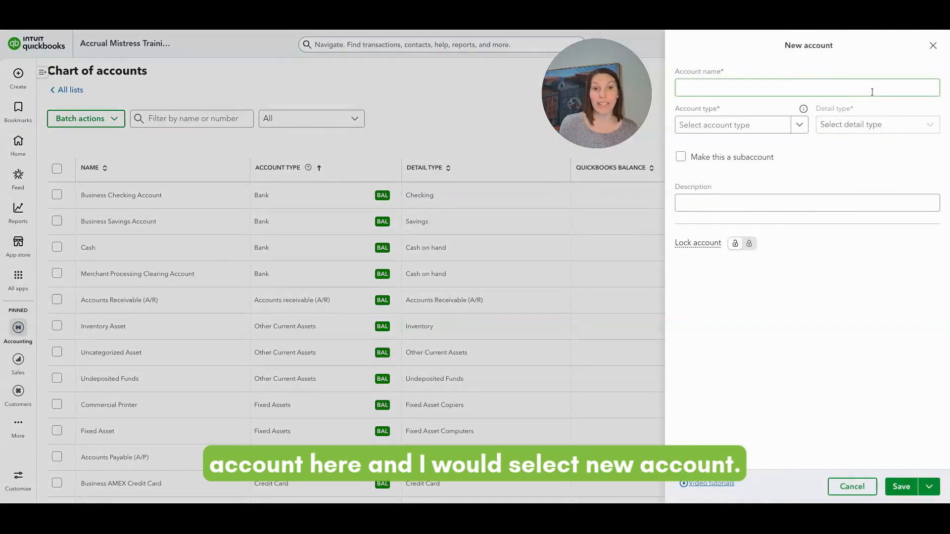
left_click(790, 86)
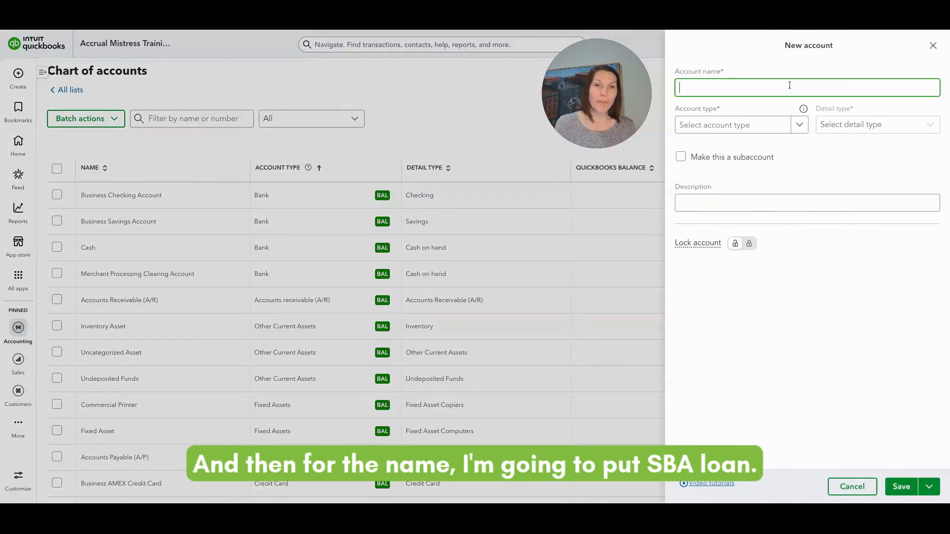
type("SBA")
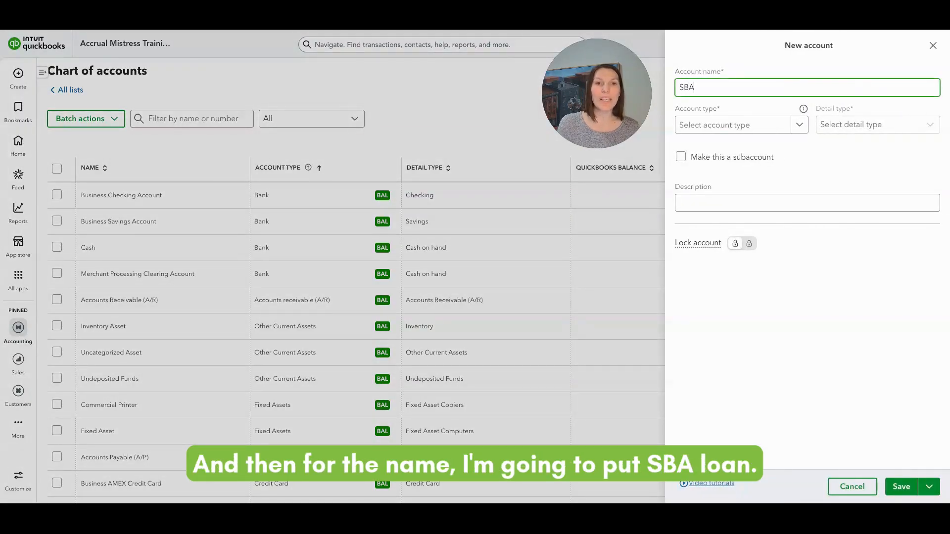
type(" Loan")
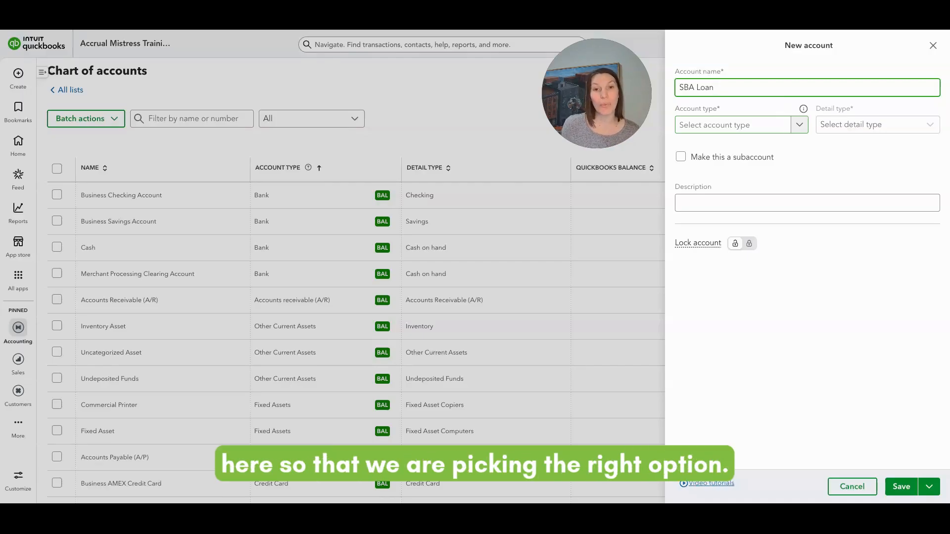
Set the SBA Loan account's type to Long Term Liabilities and its detail type to Notes Payable.
left_click(799, 125)
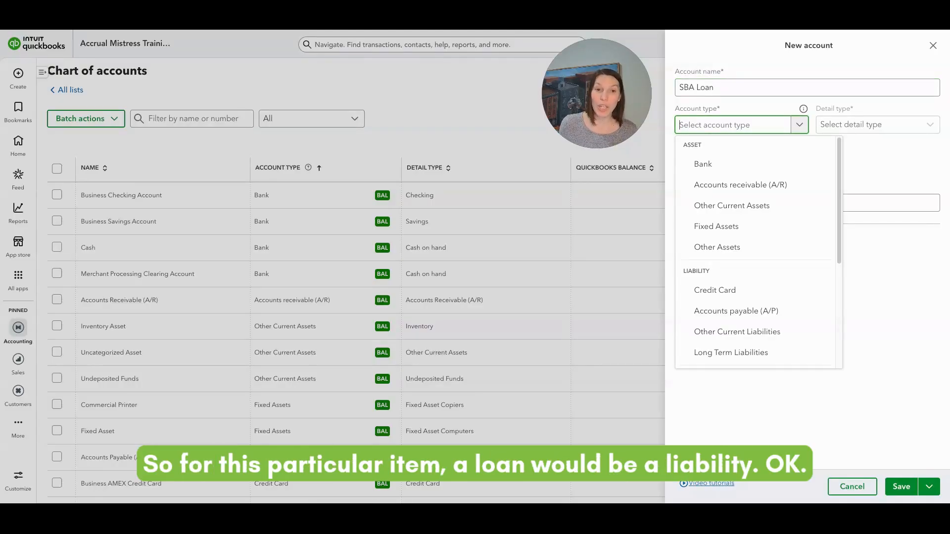
scroll(779, 193, "down", 3)
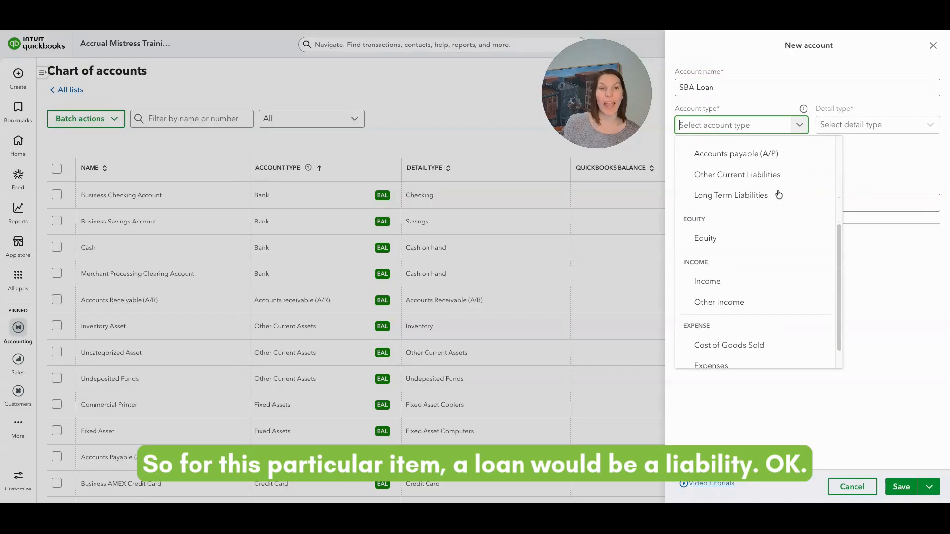
scroll(780, 192, "up", 1)
scroll(775, 213, "up", 1)
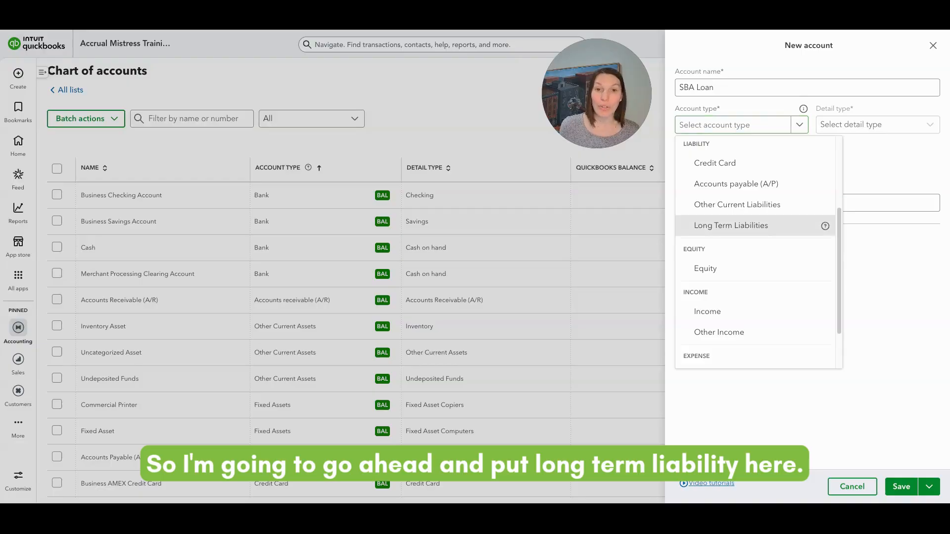
left_click(732, 225)
left_click(846, 131)
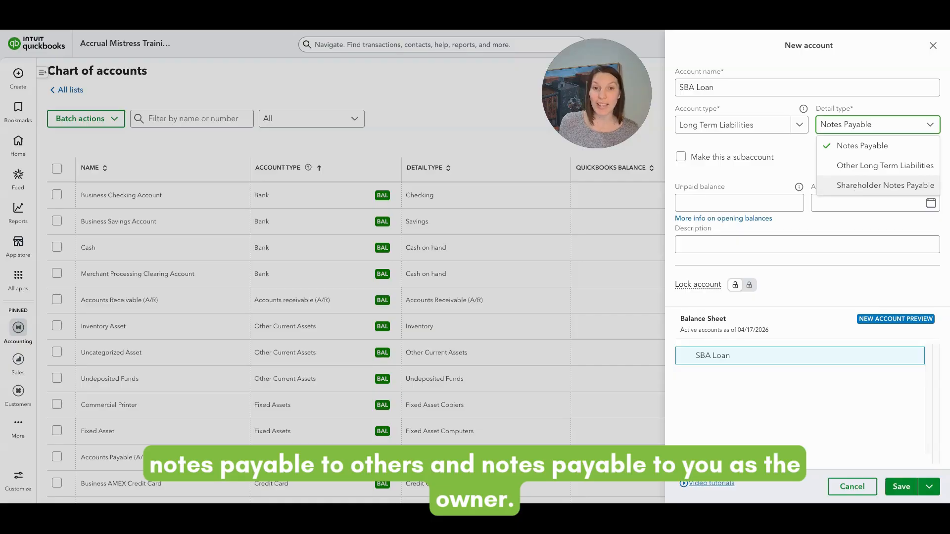
left_click(864, 147)
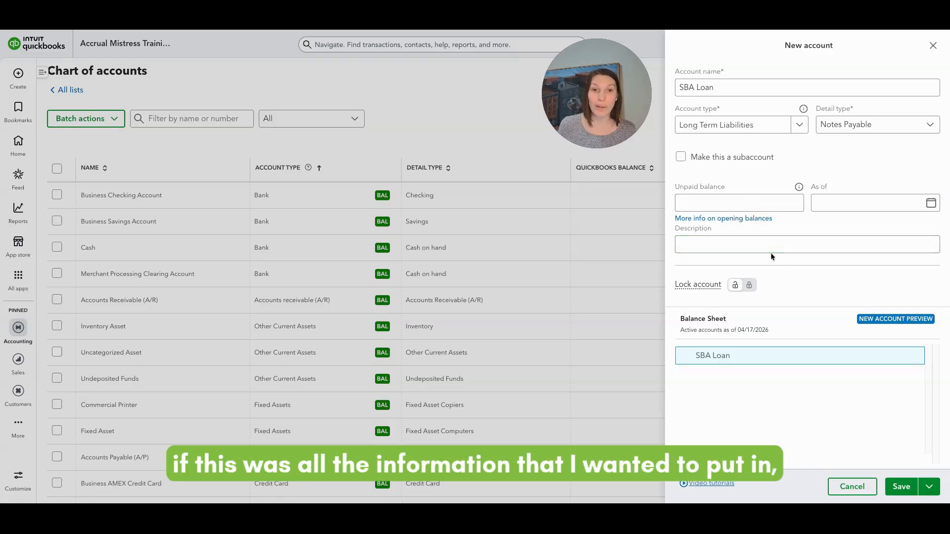
Save the SBA Loan account with no description and locate it in the chart of accounts.
left_click(789, 249)
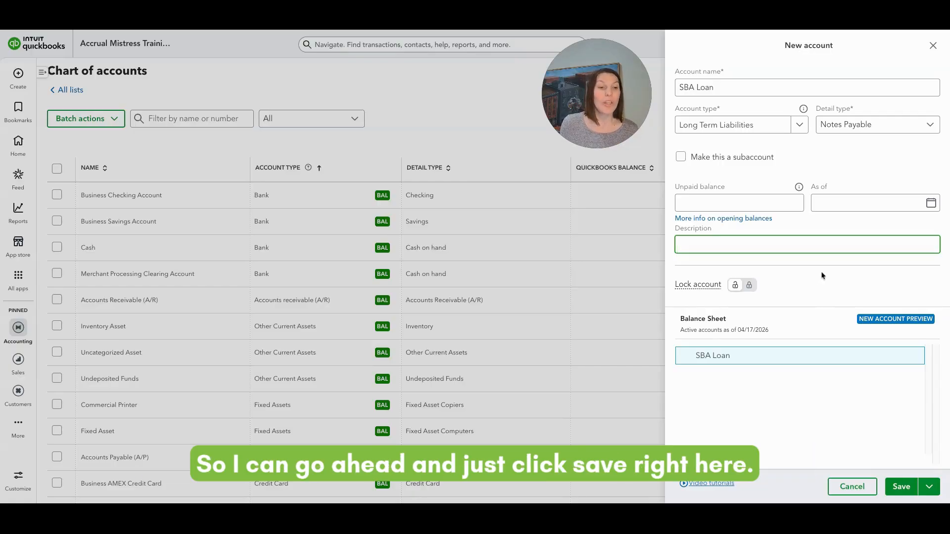
left_click(902, 488)
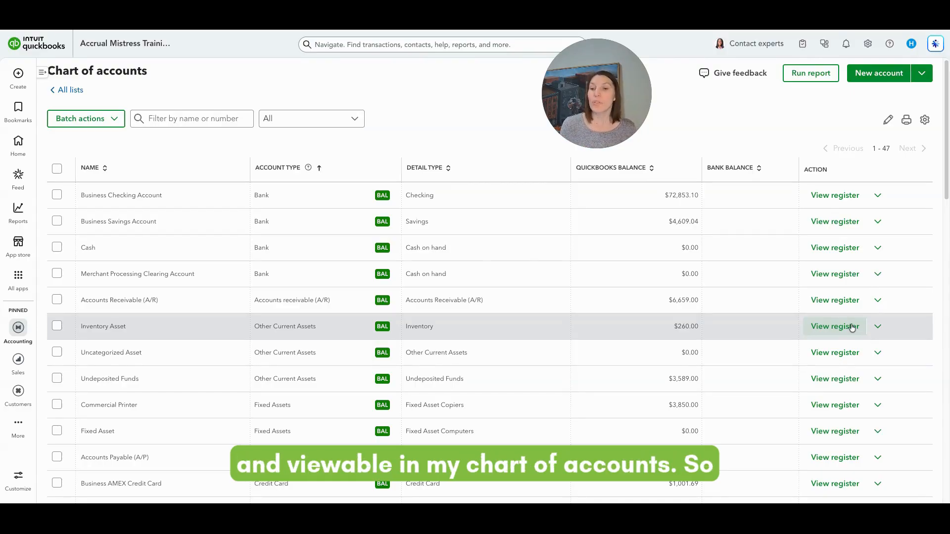
scroll(401, 357, "down", 2)
scroll(401, 357, "down", 2)
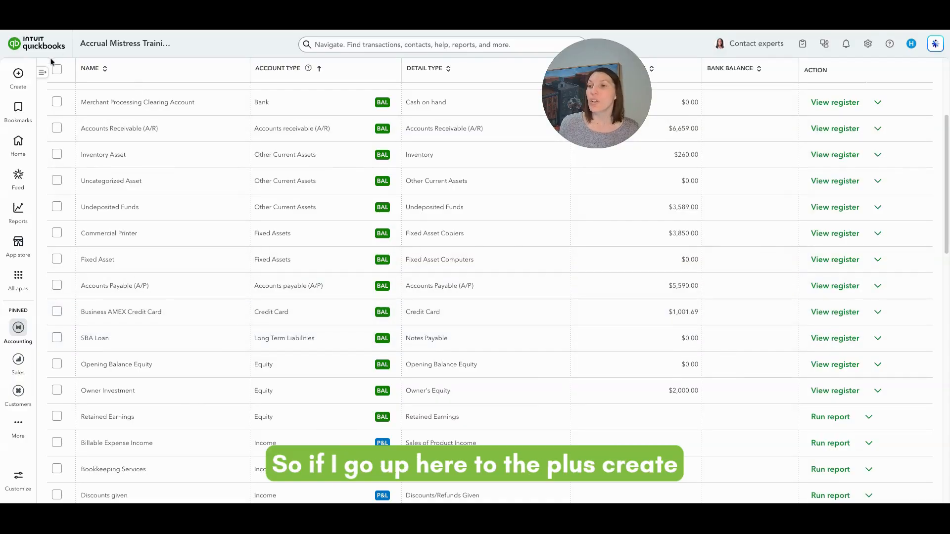
Create a new bill and start adding a new account from the category of its first line.
left_click(19, 74)
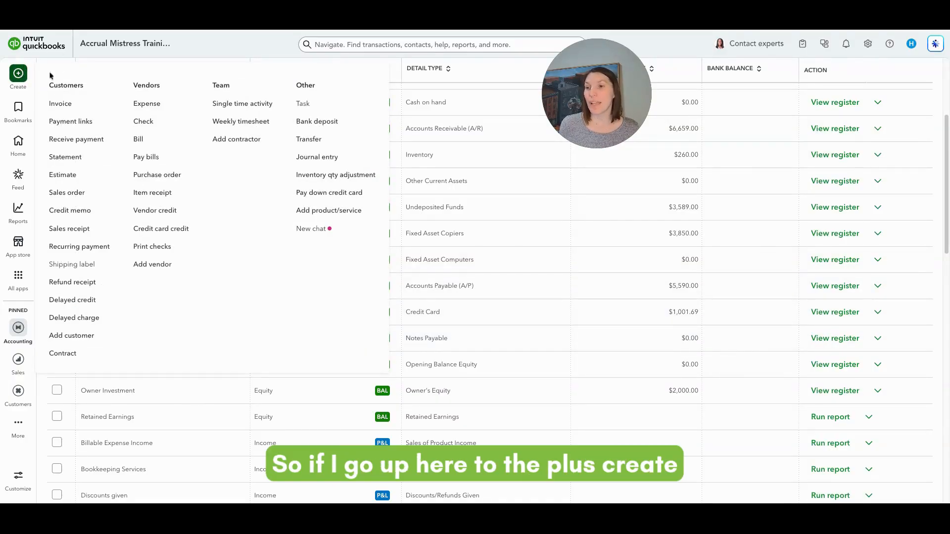
left_click(139, 139)
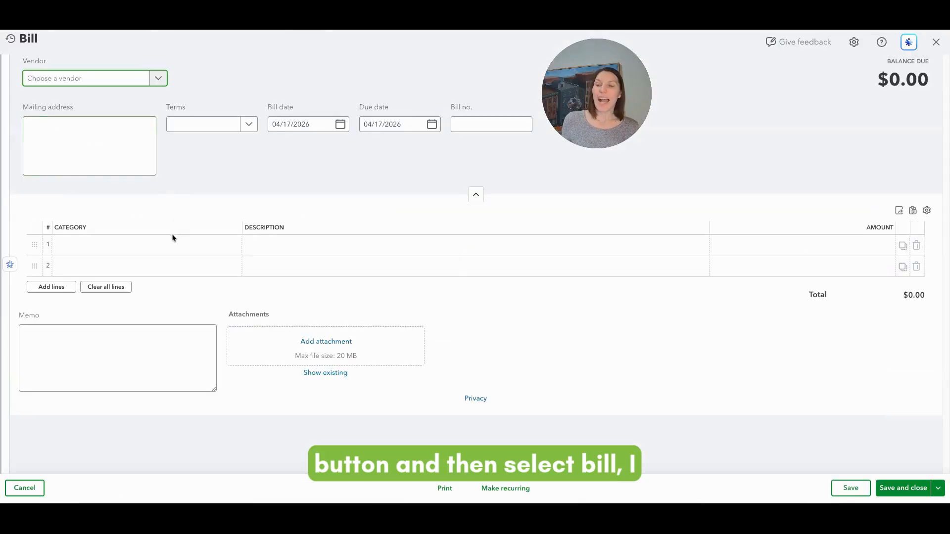
left_click(135, 246)
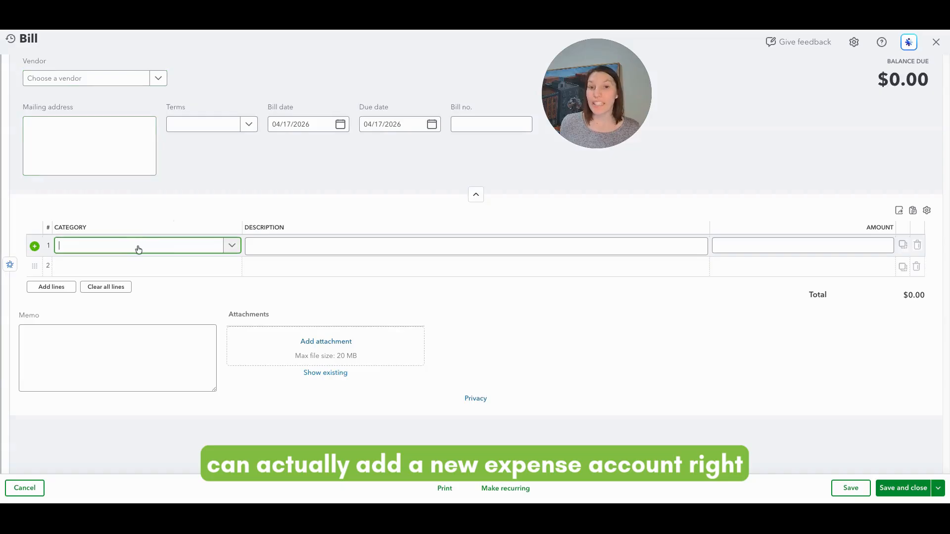
left_click(233, 247)
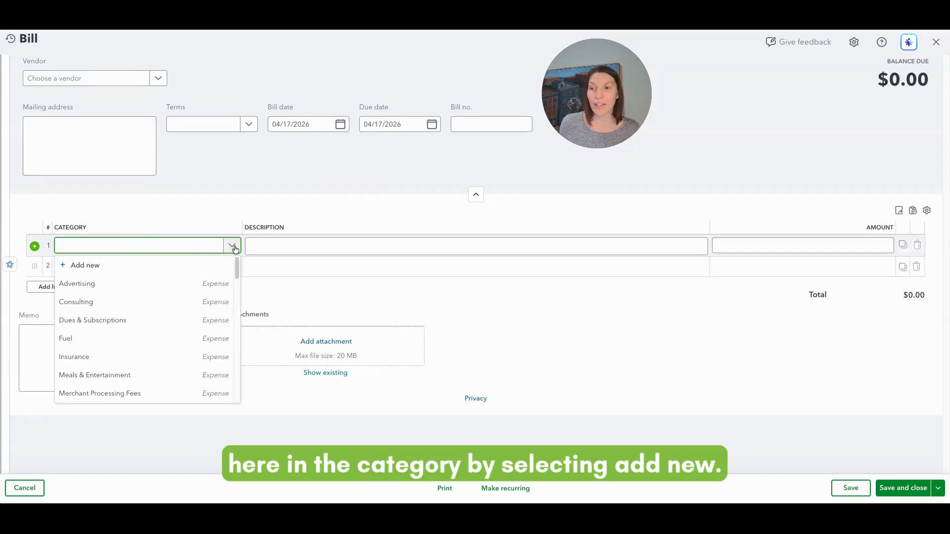
left_click(127, 267)
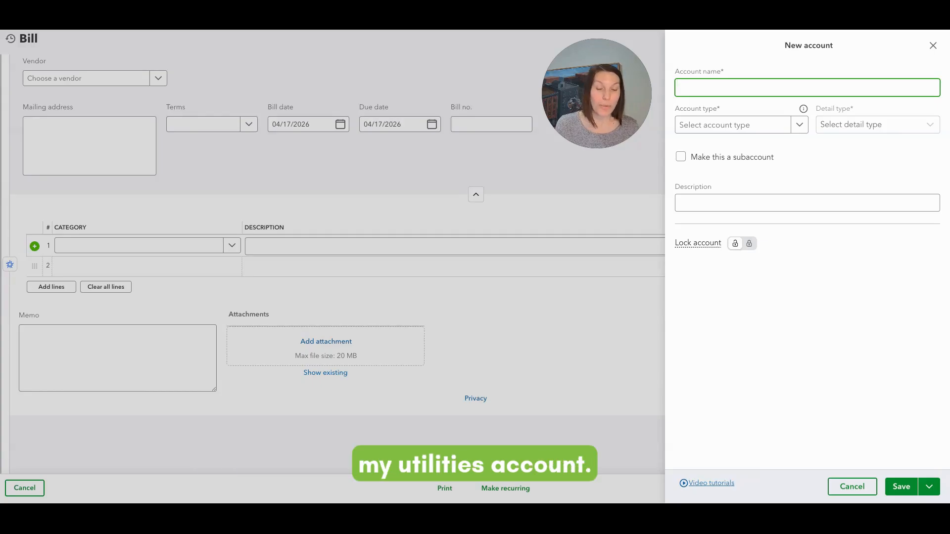
Name the new account Water and set its account type to Expenses and detail type to Utilities.
type("Water")
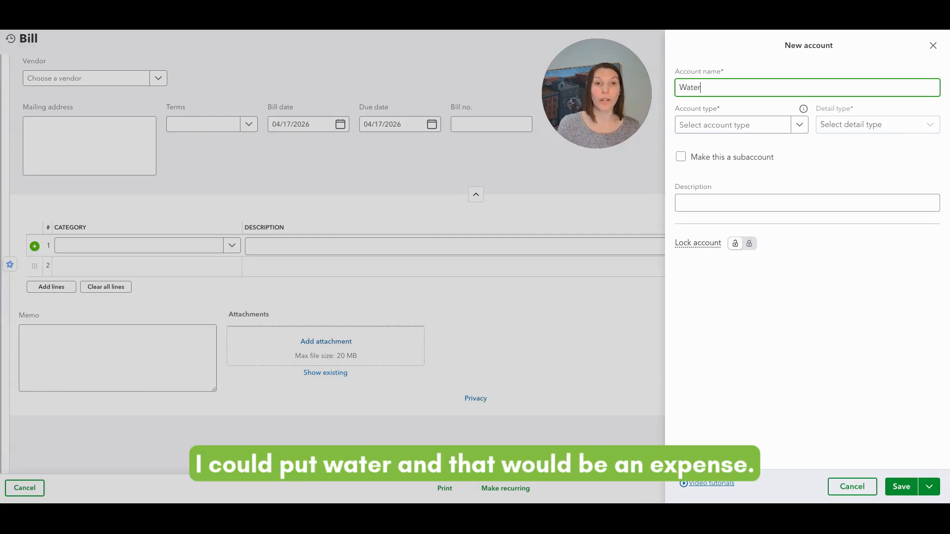
left_click(797, 128)
scroll(787, 220, "down", 3)
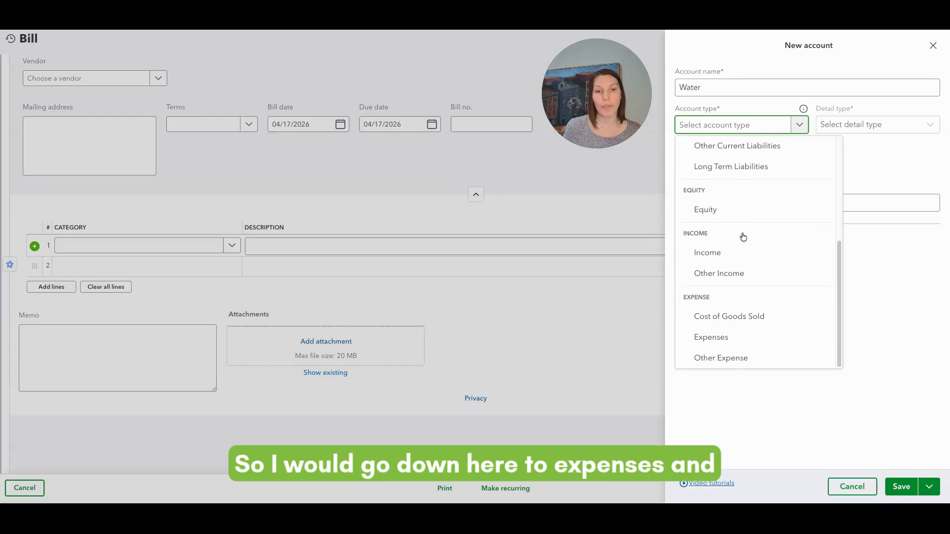
left_click(715, 336)
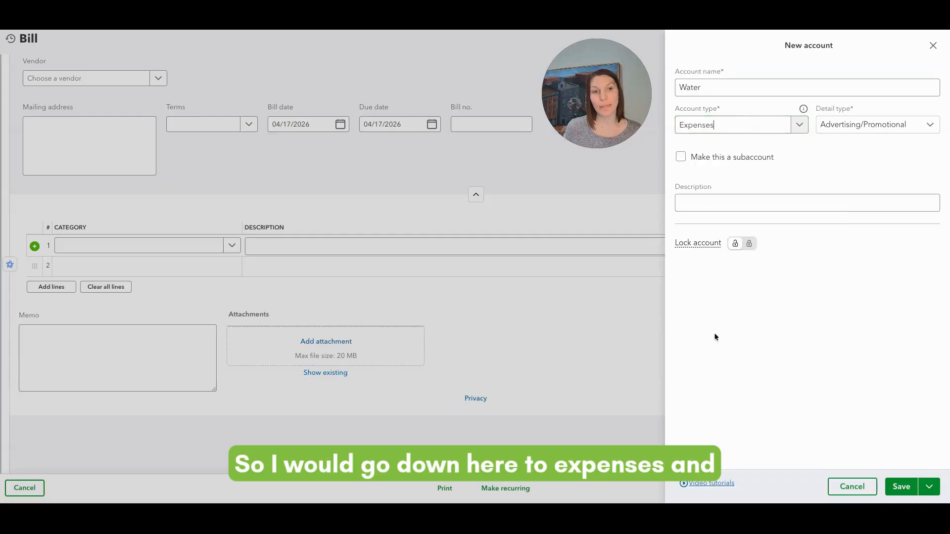
left_click(853, 125)
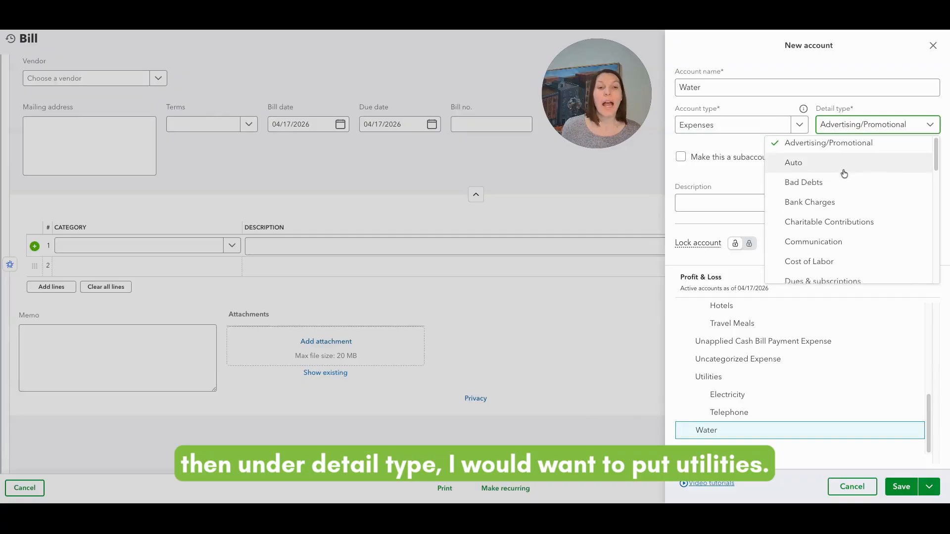
scroll(846, 174, "down", 3)
scroll(845, 175, "down", 8)
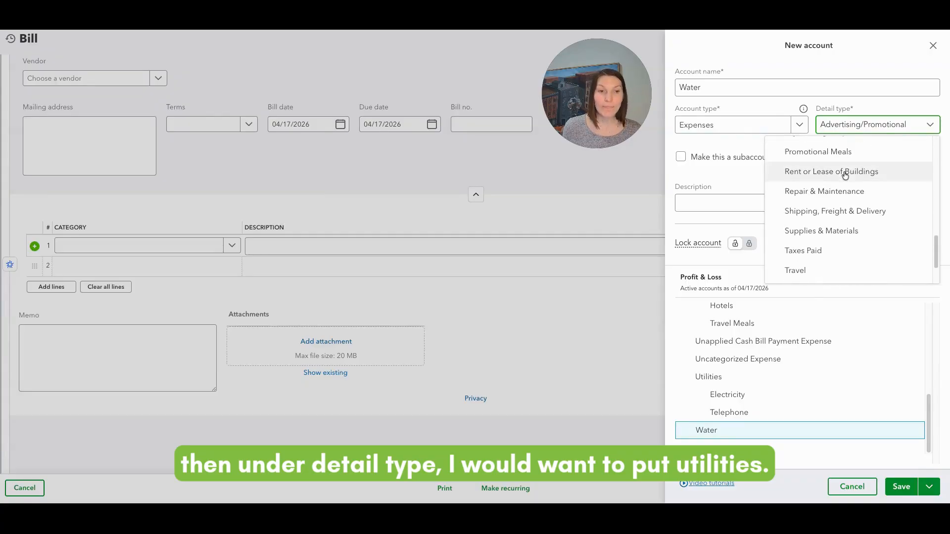
left_click(817, 277)
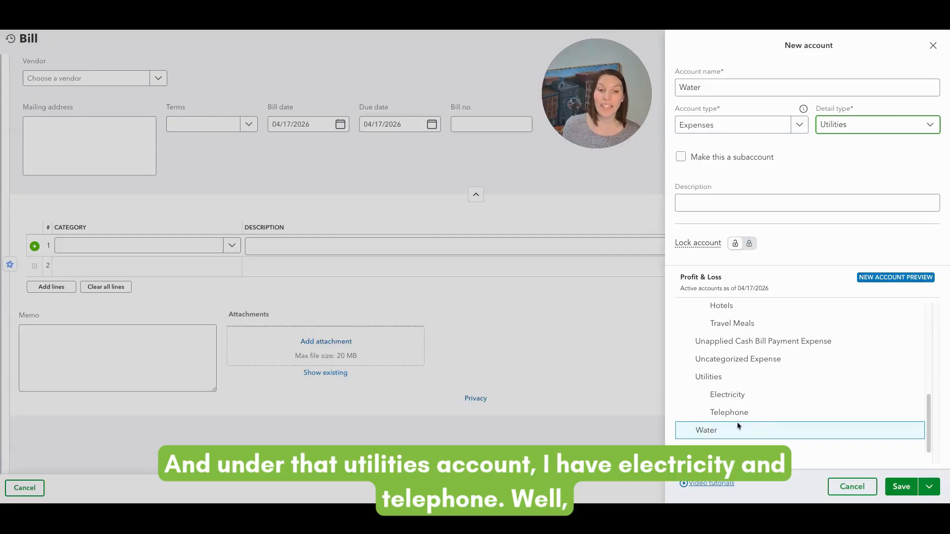
Make the Water account a subaccount with Utilities as its parent account.
left_click(681, 158)
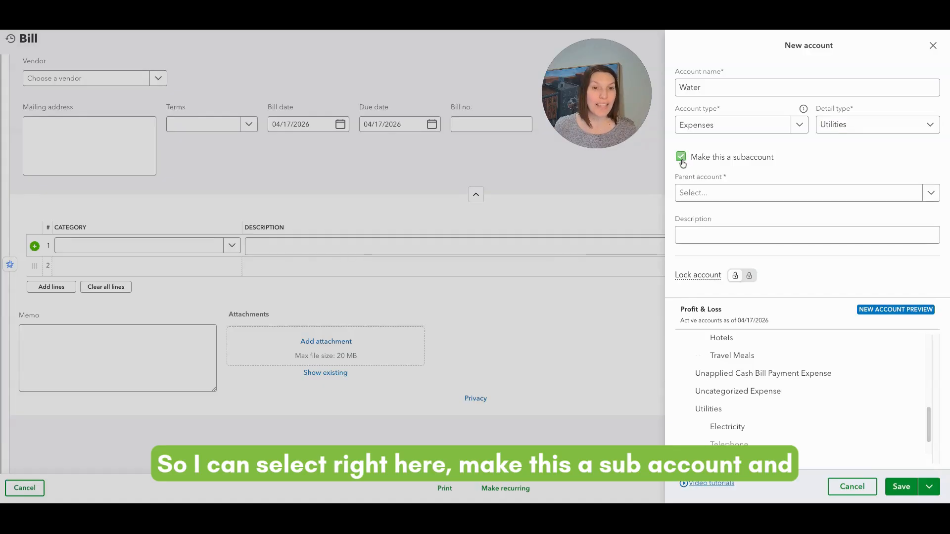
left_click(695, 193)
type("Util")
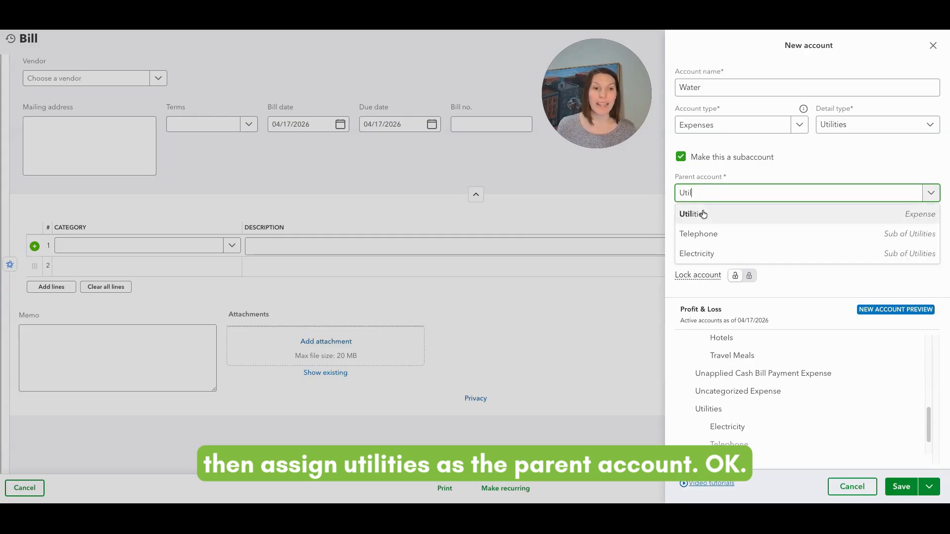
left_click(704, 215)
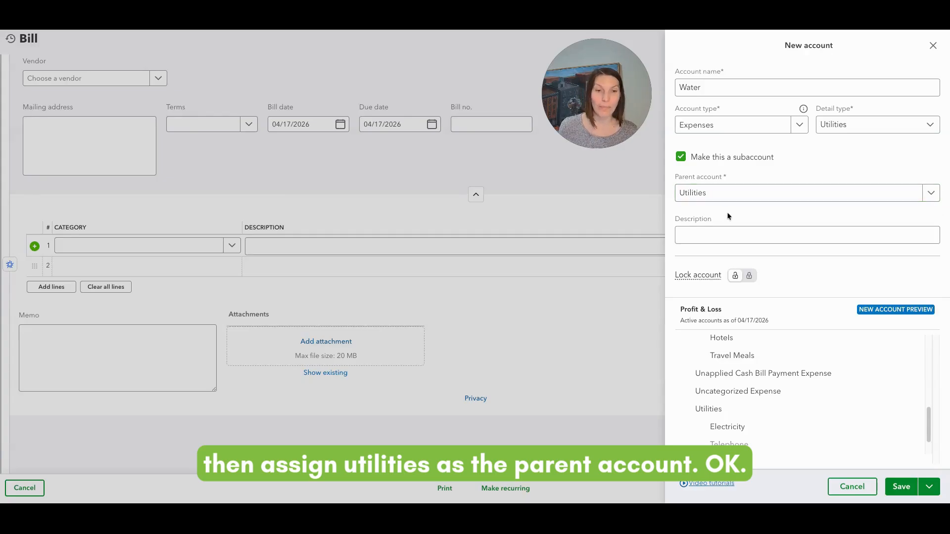
Check the Water subaccount in the Profit & Loss preview and save it without locking the Utilities parent account.
mouse_move(693, 277)
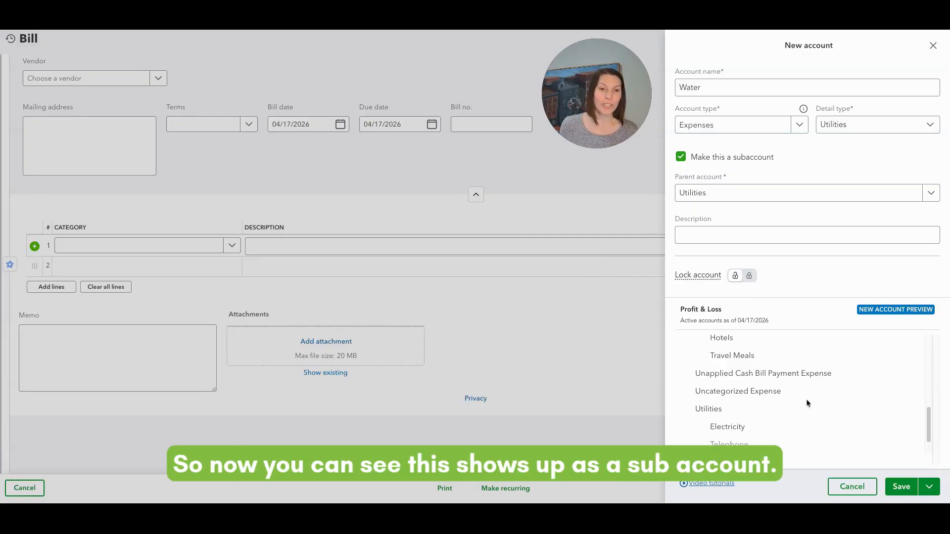
scroll(807, 400, "down", 1)
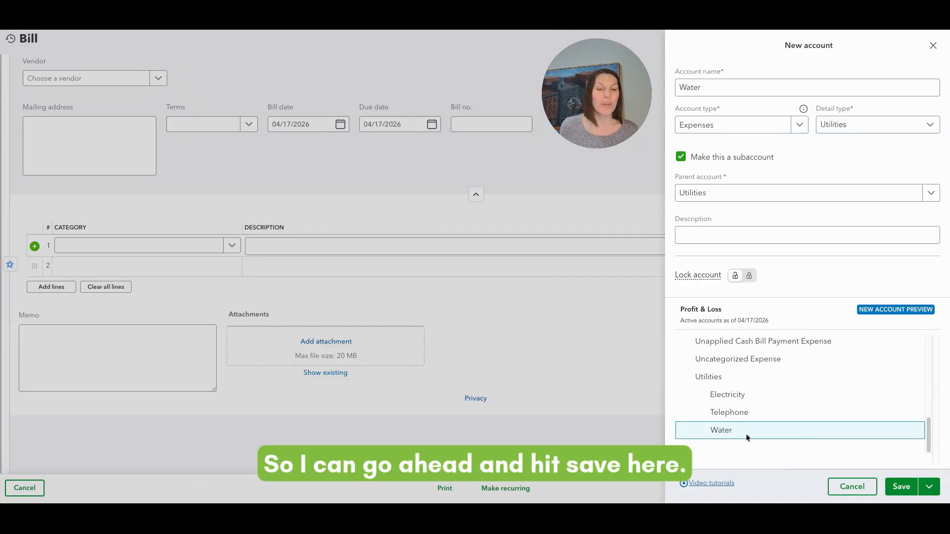
left_click(901, 487)
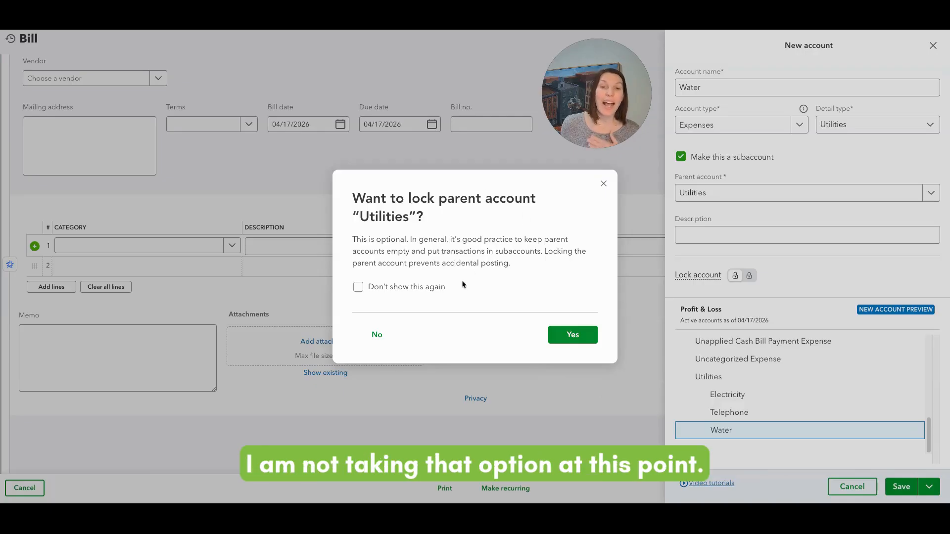
left_click(377, 335)
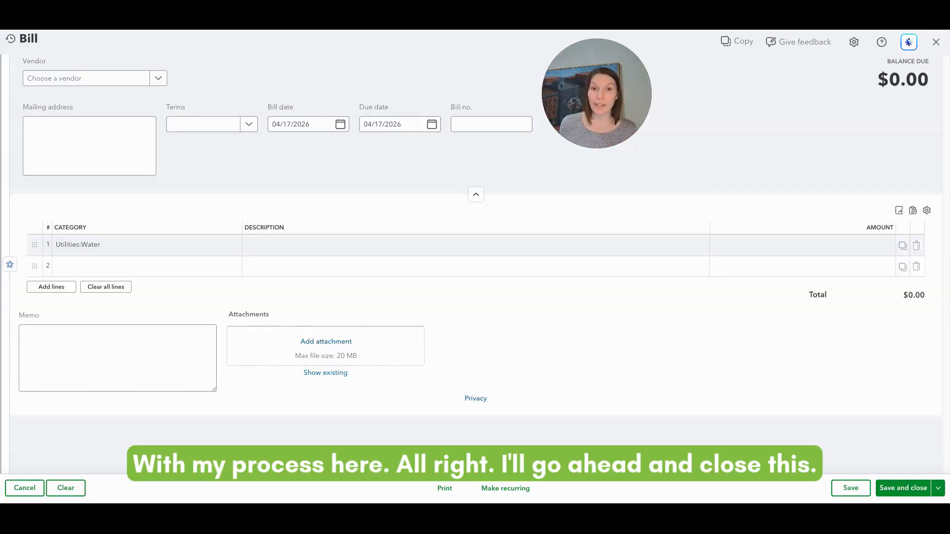
Close the bill without saving it and return to the beginning of the chart of accounts.
left_click(937, 42)
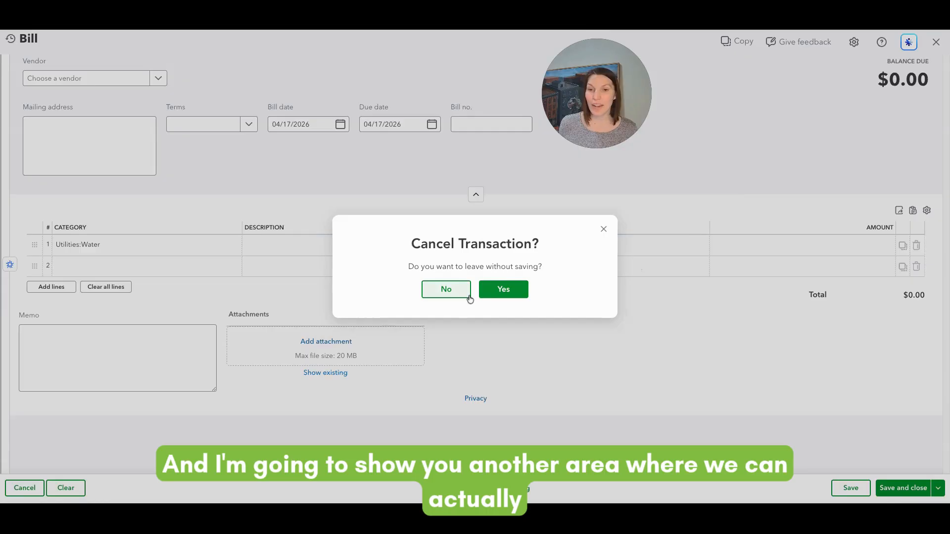
left_click(504, 293)
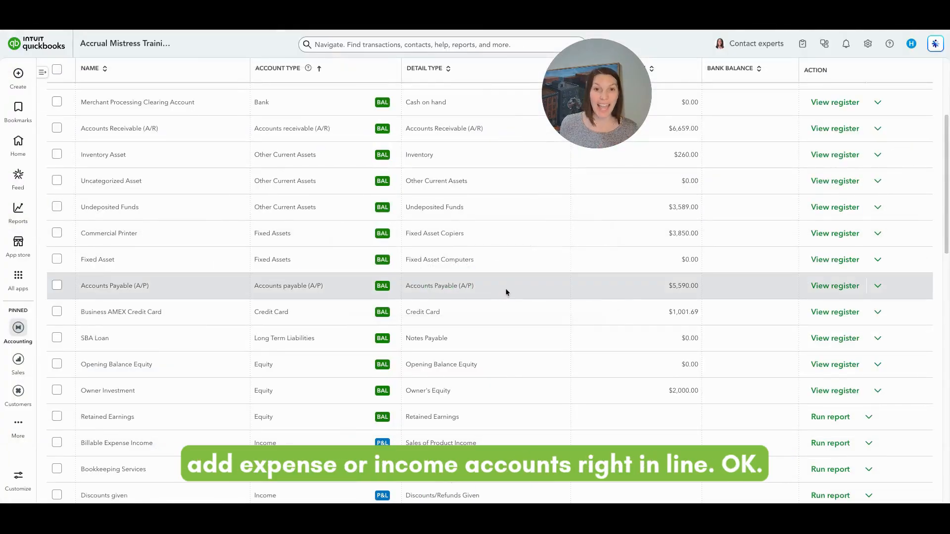
scroll(509, 290, "up", 4)
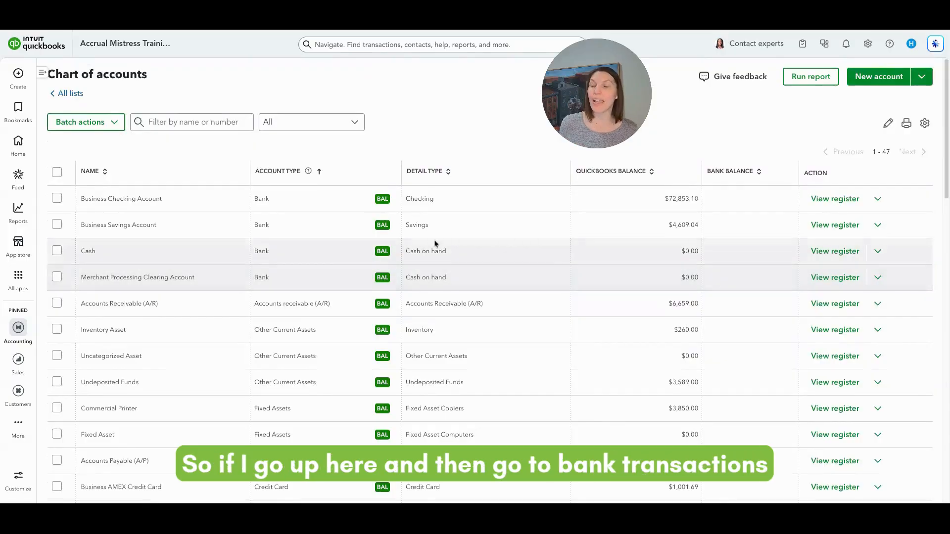
Go through the home page to the Accounting area's bank transactions and show the full list of accounting pages.
mouse_move(24, 106)
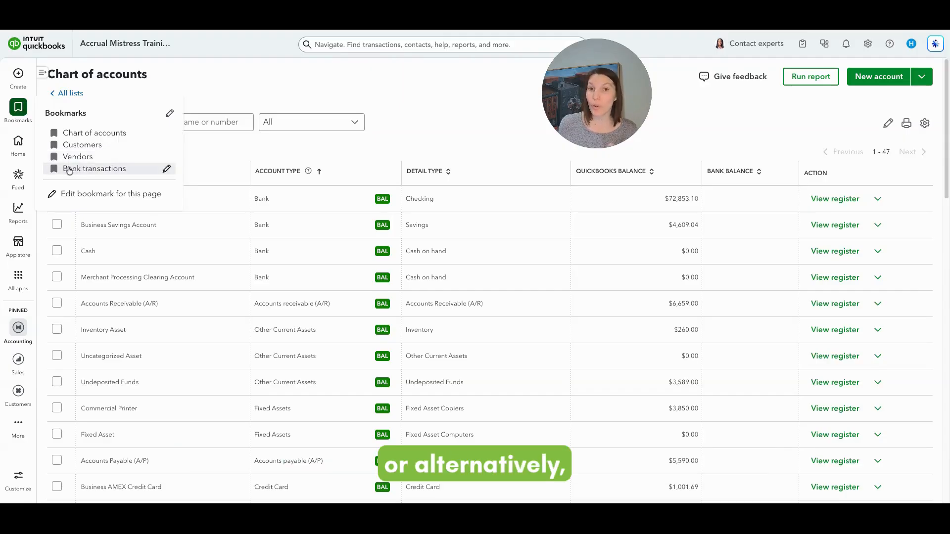
left_click(17, 142)
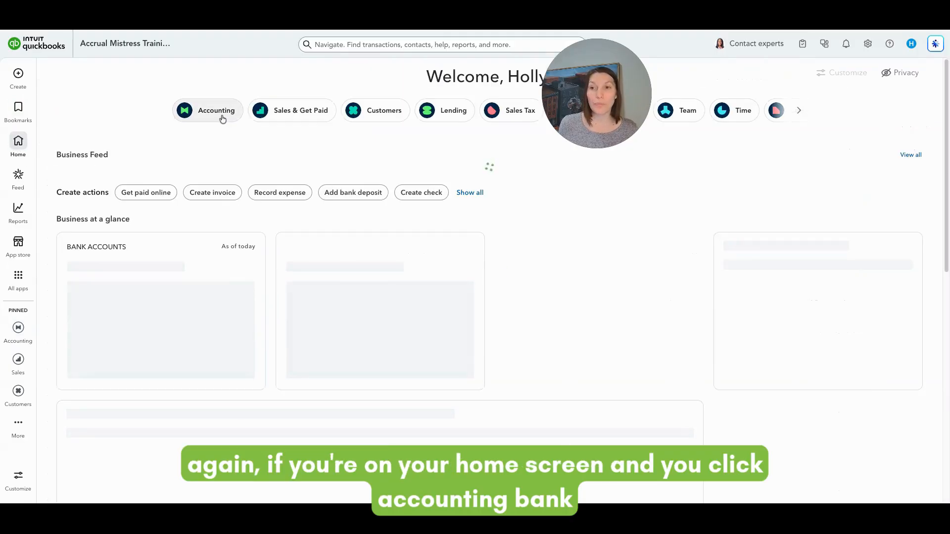
left_click(223, 114)
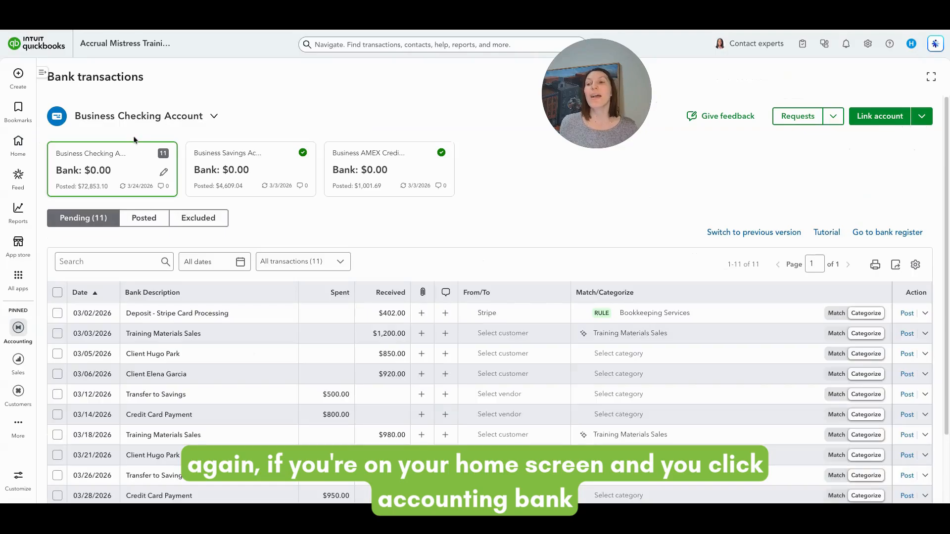
left_click(42, 73)
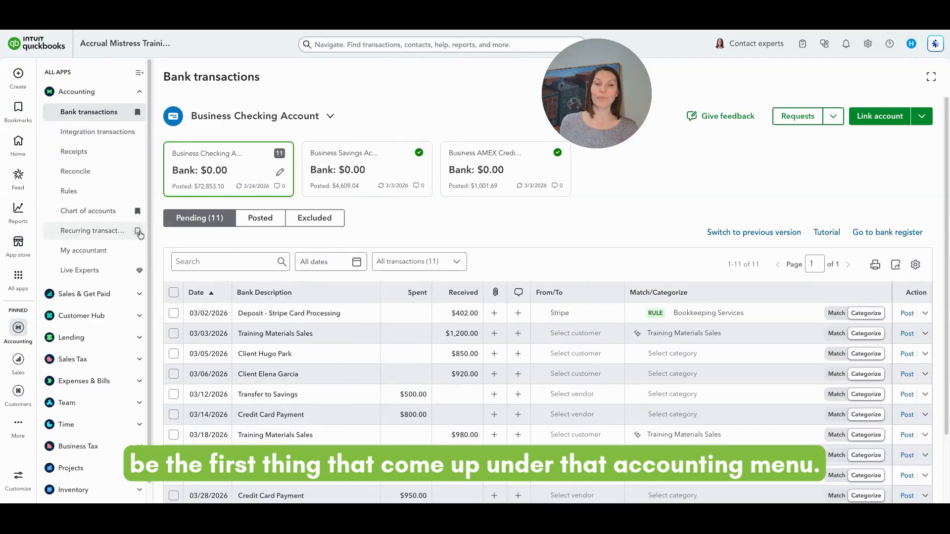
Start adding a new account from the category of the 03/05/2026 bank transaction, and close the empty form without saving.
scroll(495, 236, "down", 1)
scroll(496, 237, "down", 1)
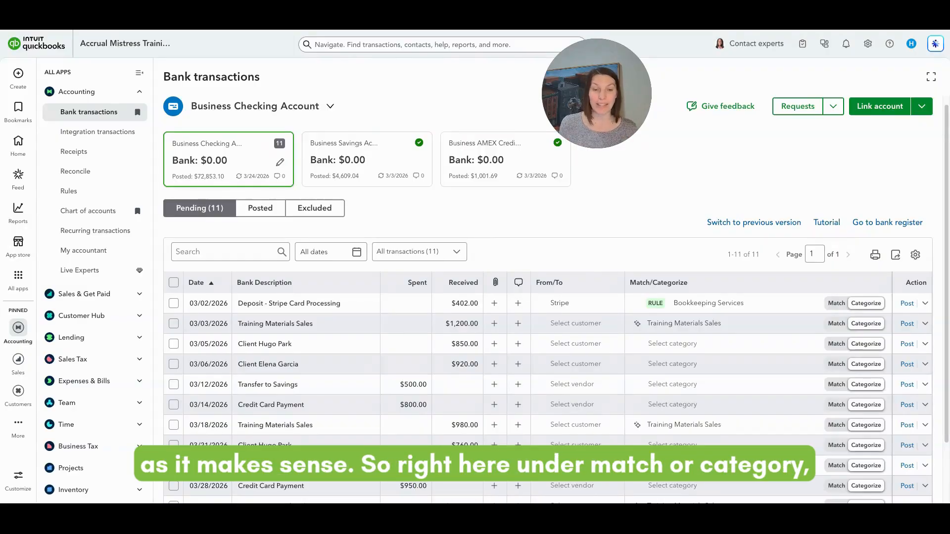
scroll(678, 290, "down", 1)
left_click(678, 289)
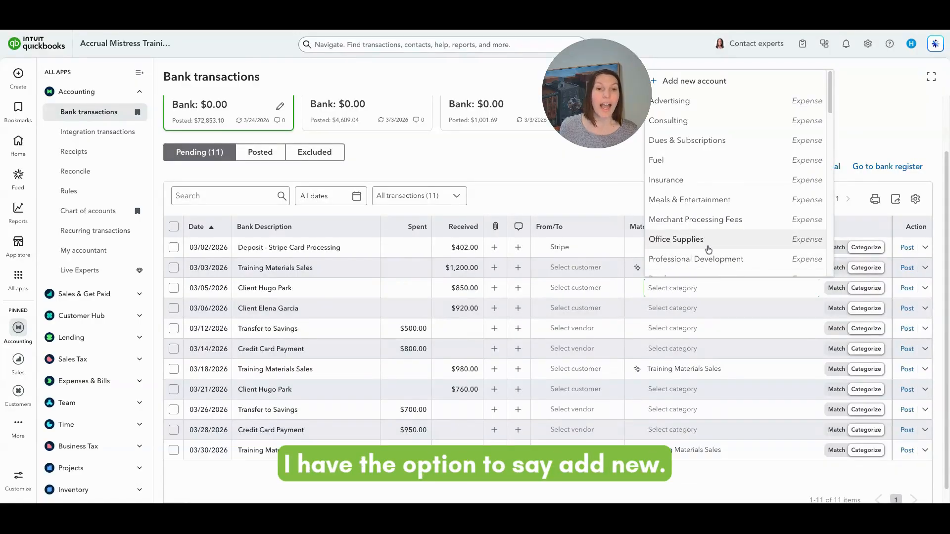
left_click(720, 82)
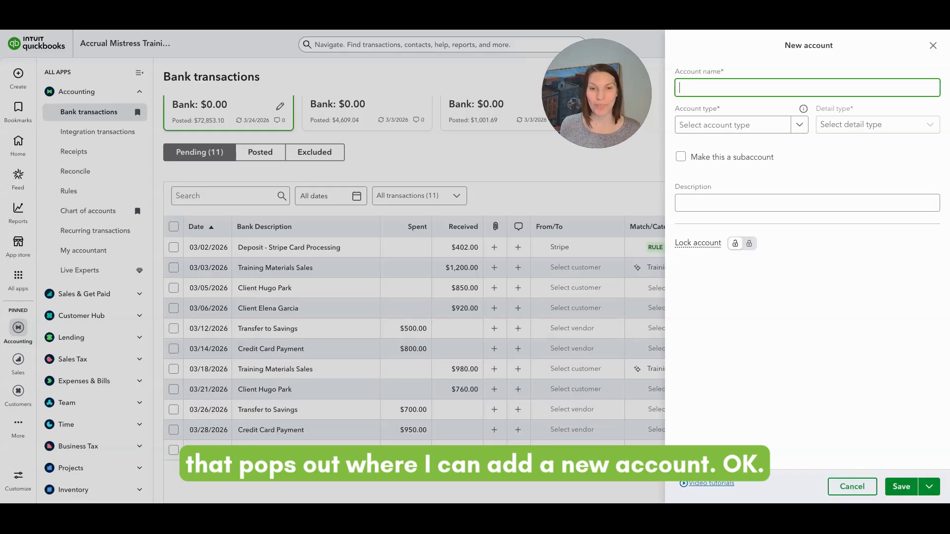
left_click(933, 49)
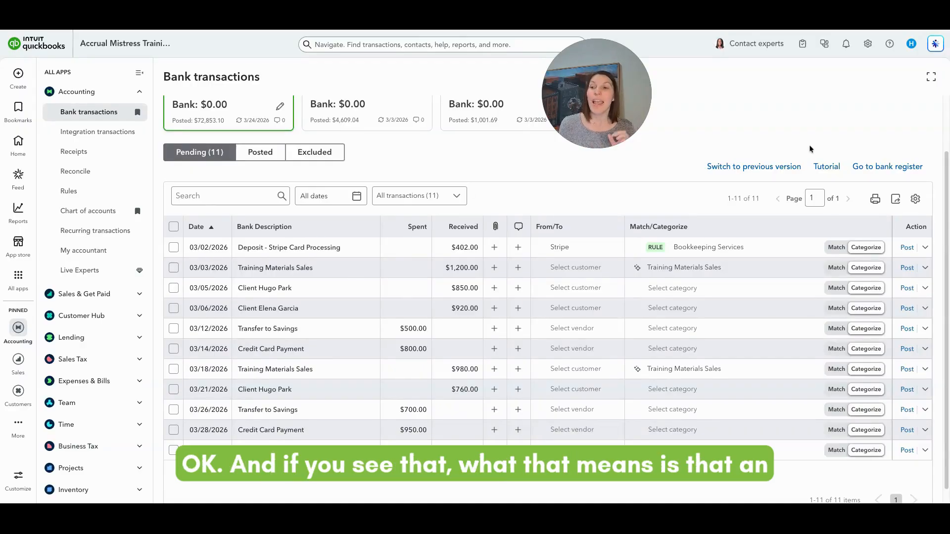
Go back from the bank transactions to the chart of accounts.
left_click(112, 210)
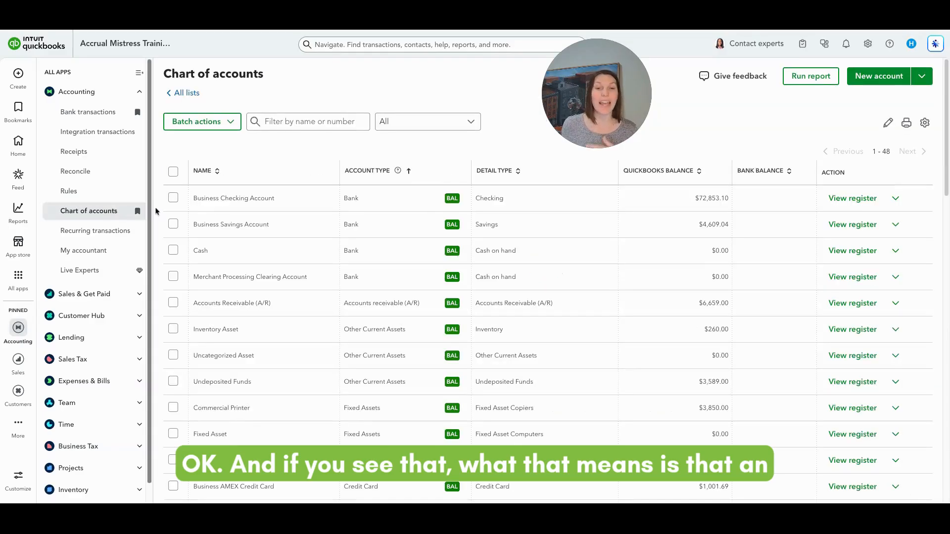